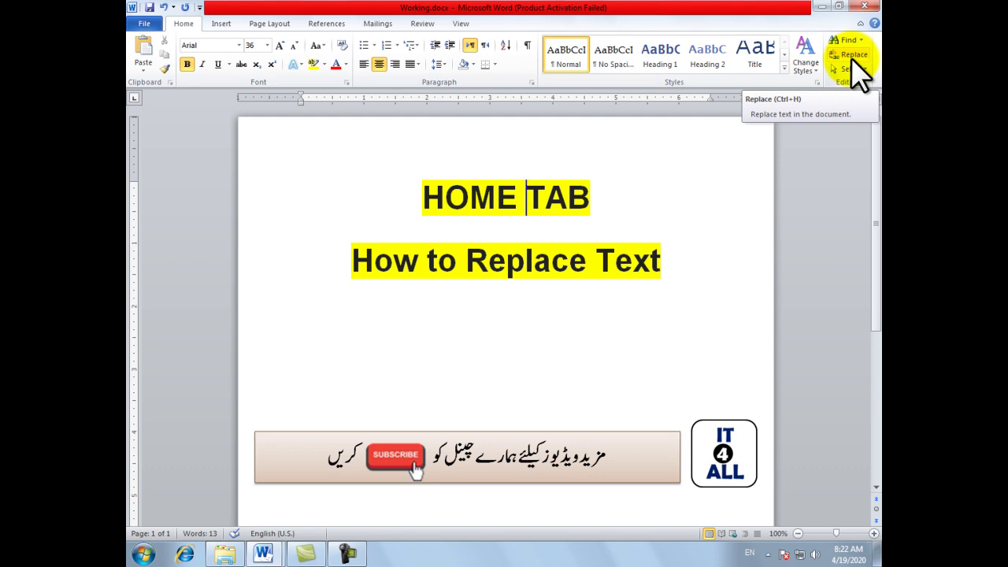
Step: Check the Find and Replace fields in Working.docx (replacement 'maek'), then preview both Word windows
click(852, 57)
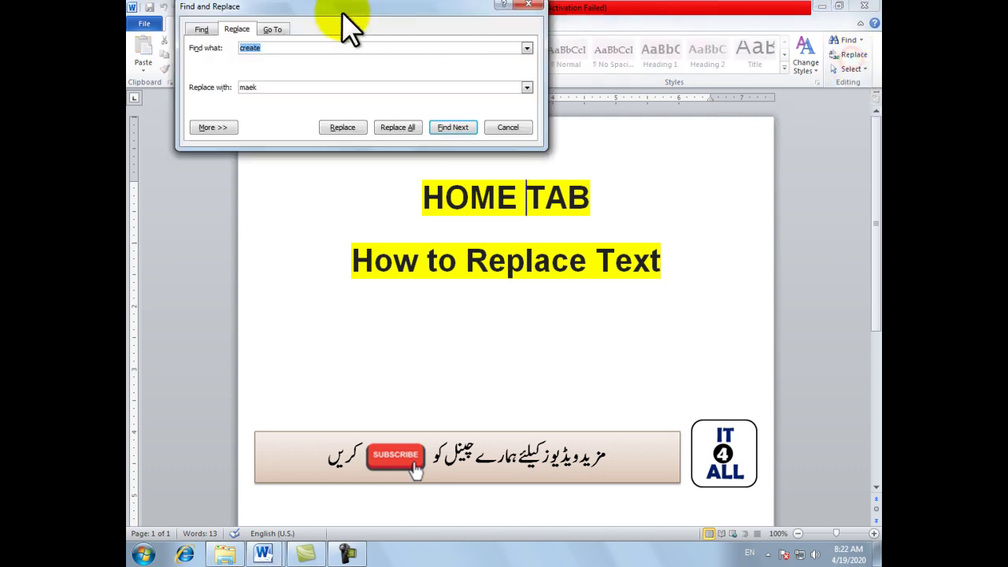
drag(318, 12, 309, 57)
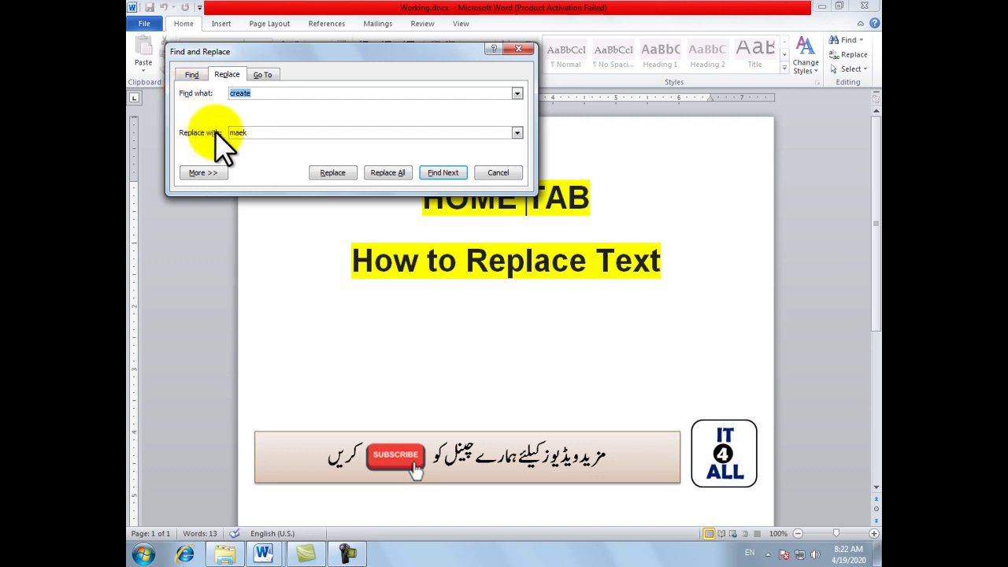
double_click(241, 132)
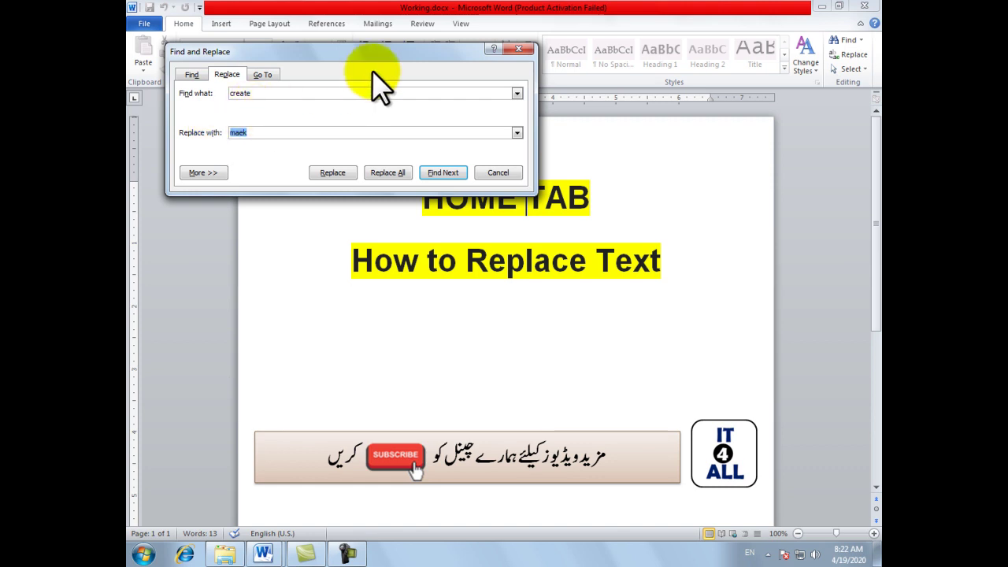
click(513, 48)
mouse_move(263, 554)
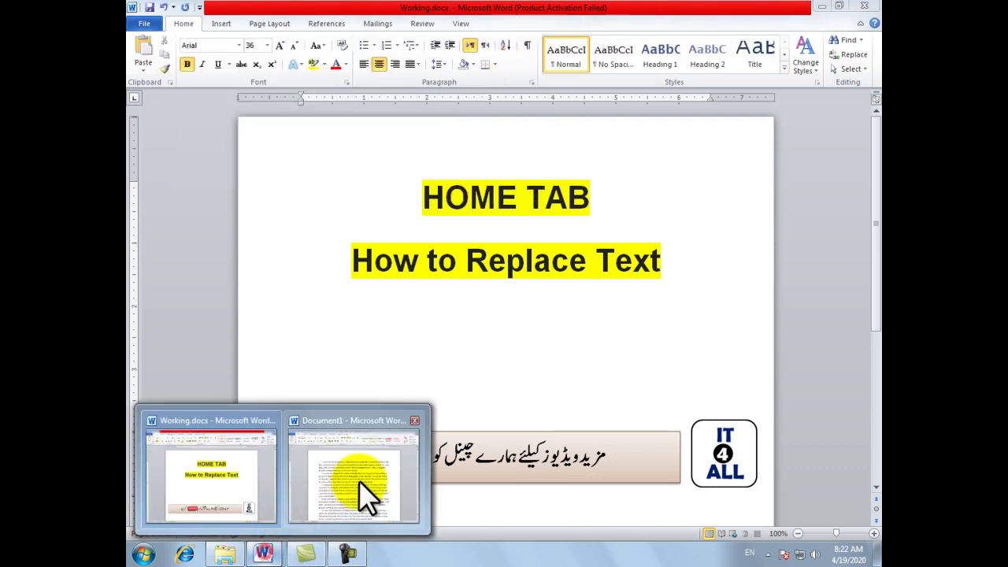
Step: Bring the Document1 window to the front from the taskbar preview
click(370, 475)
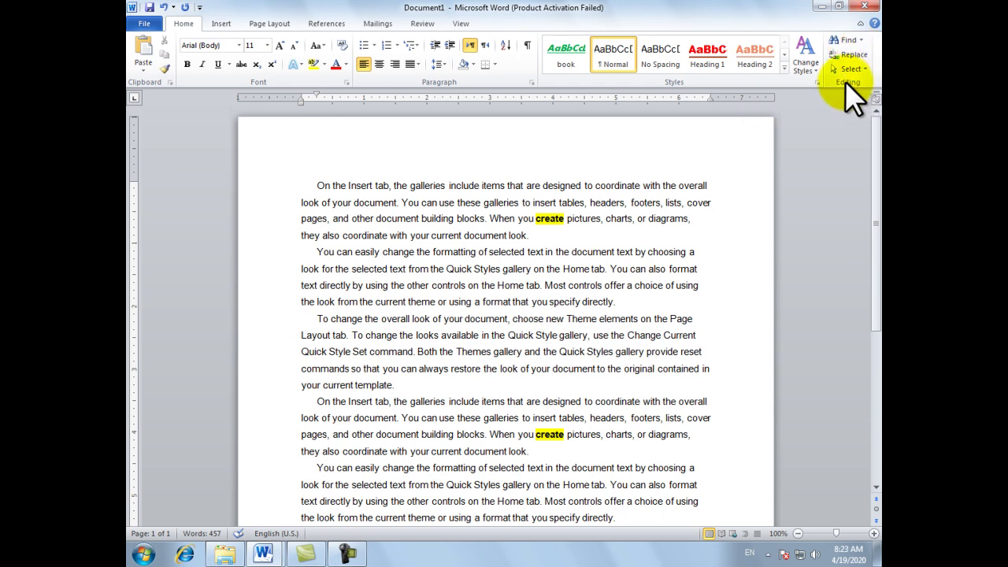
Step: Open Replace with Ctrl+H and paste the highlighted 'create' from the first paragraph into Find what
key(ctrl+h)
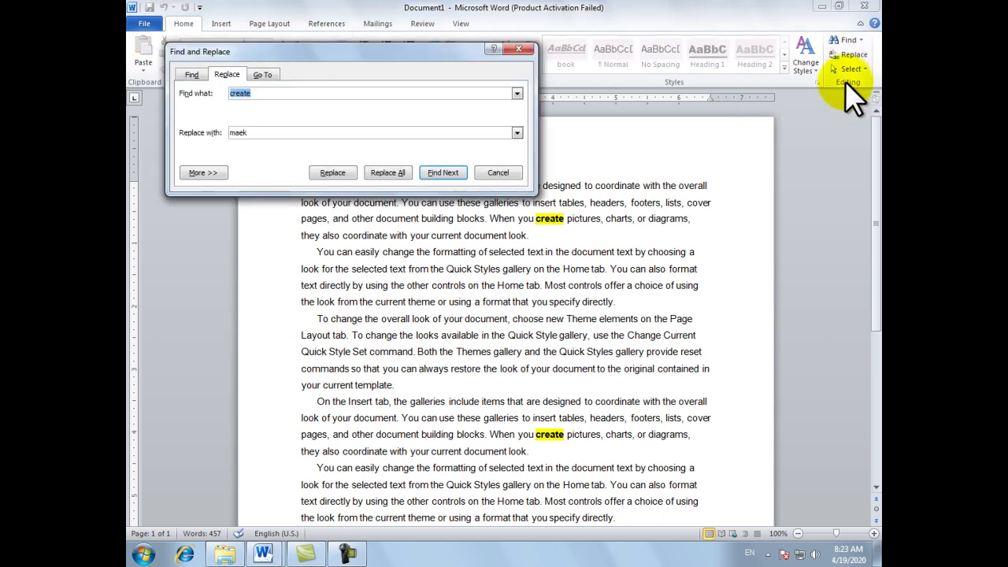
drag(364, 51, 362, 14)
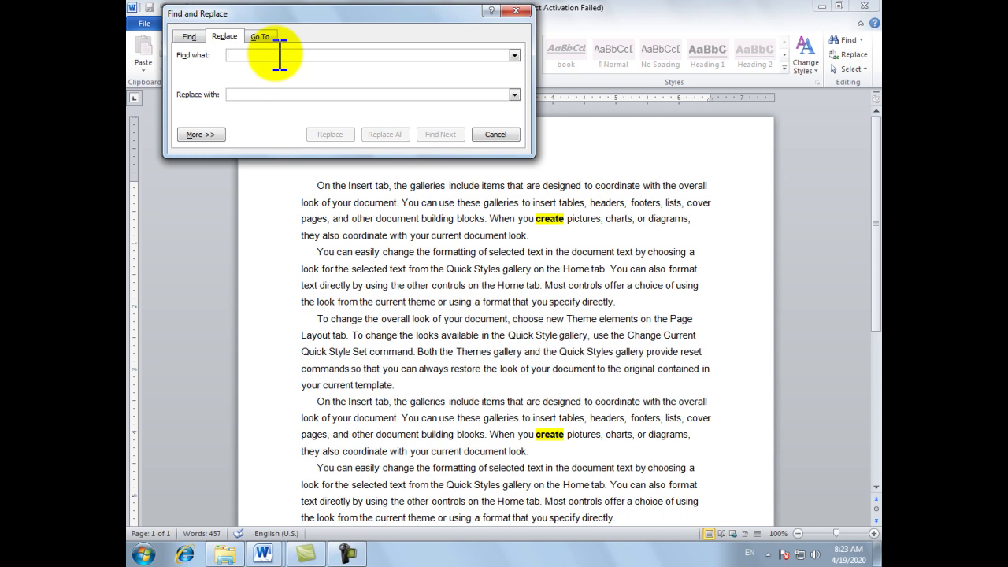
click(544, 221)
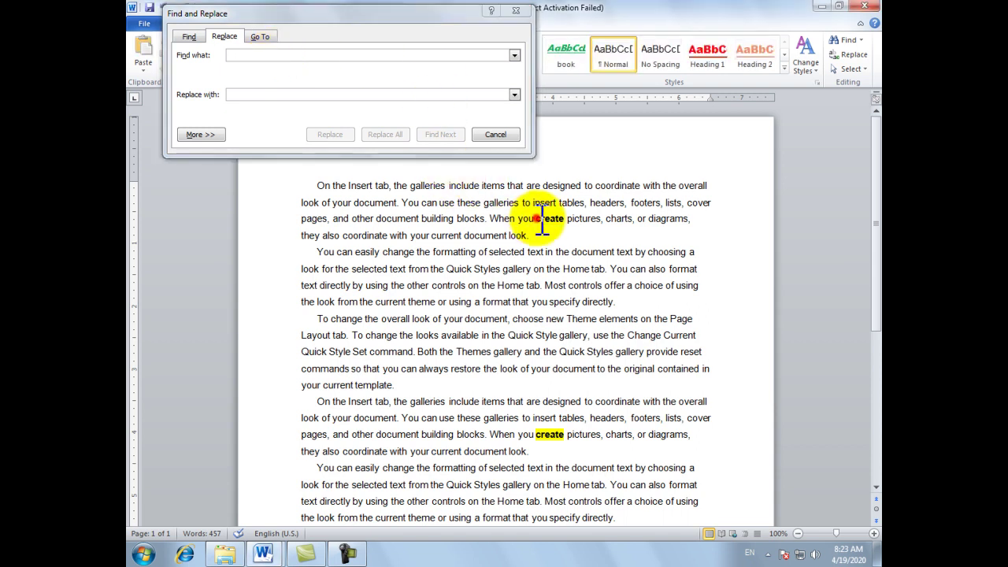
double_click(550, 219)
key(ctrl+c)
click(255, 56)
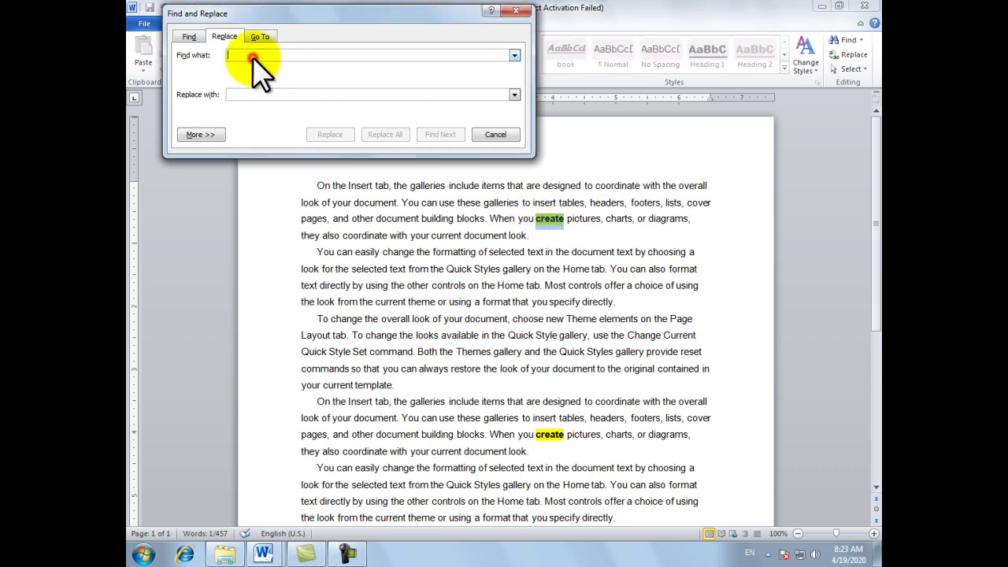
key(ctrl+v)
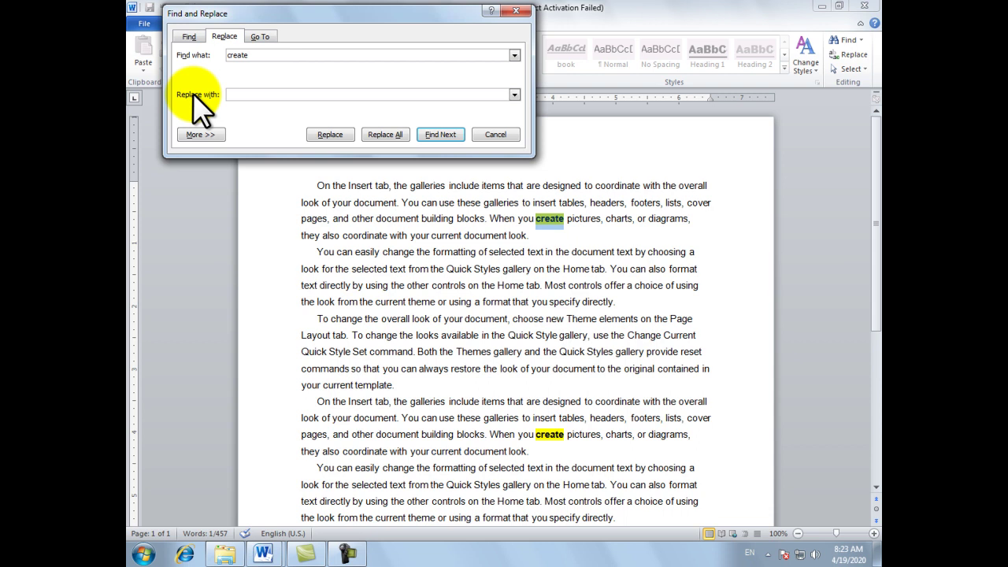
Step: Enter 'make' as the replacement, then find and replace the first 'create' from the text start
click(255, 97)
text(make)
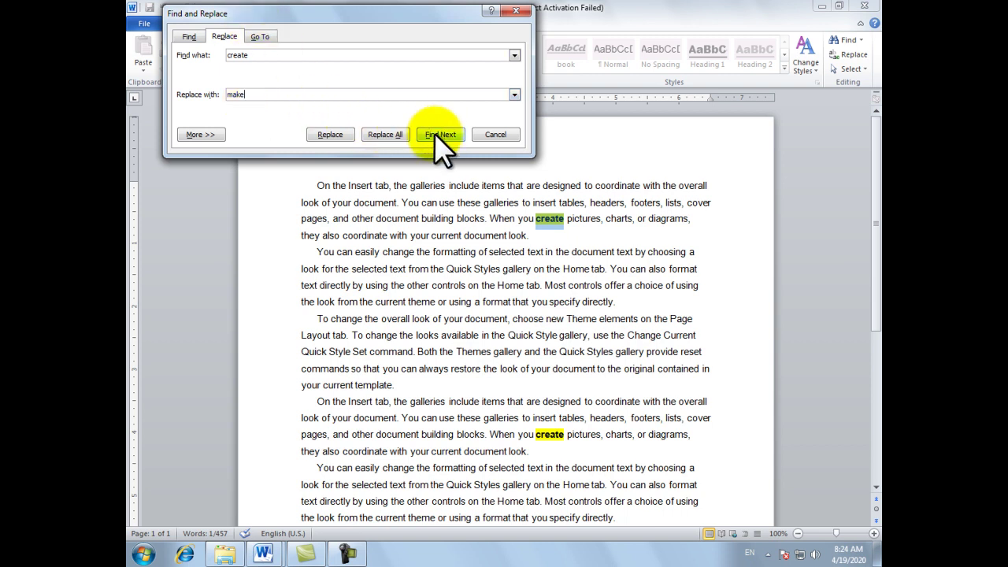
click(313, 186)
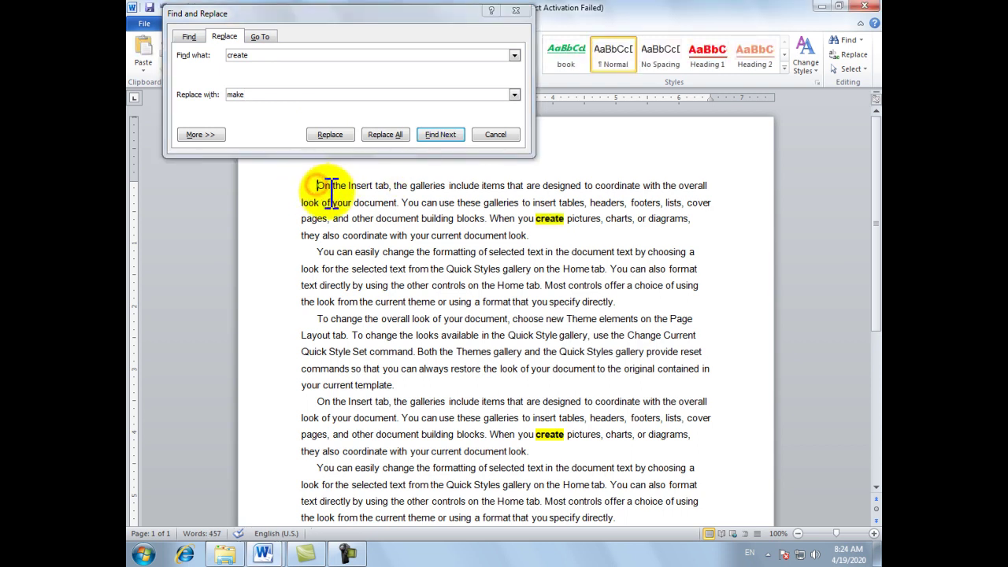
click(435, 134)
click(434, 133)
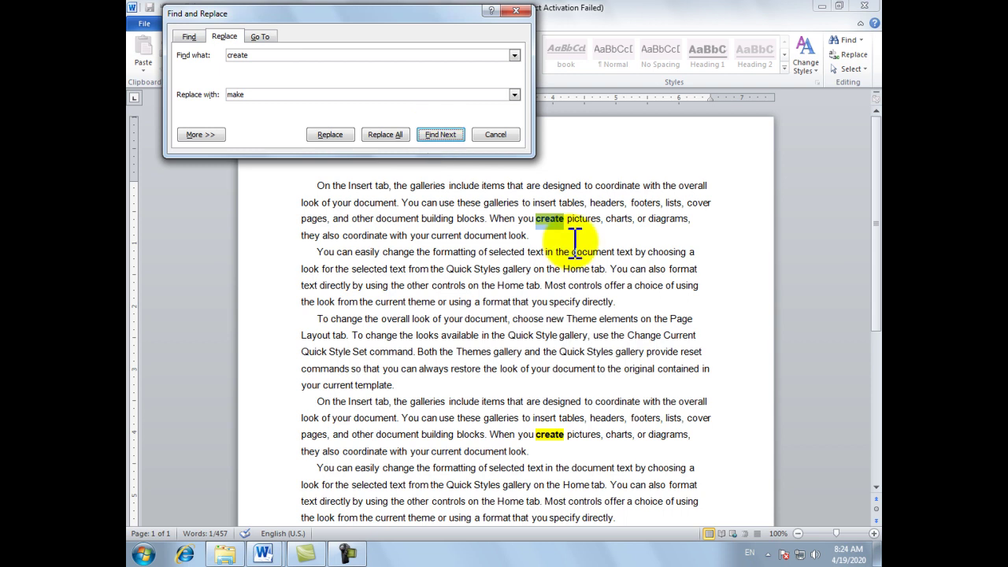
click(340, 142)
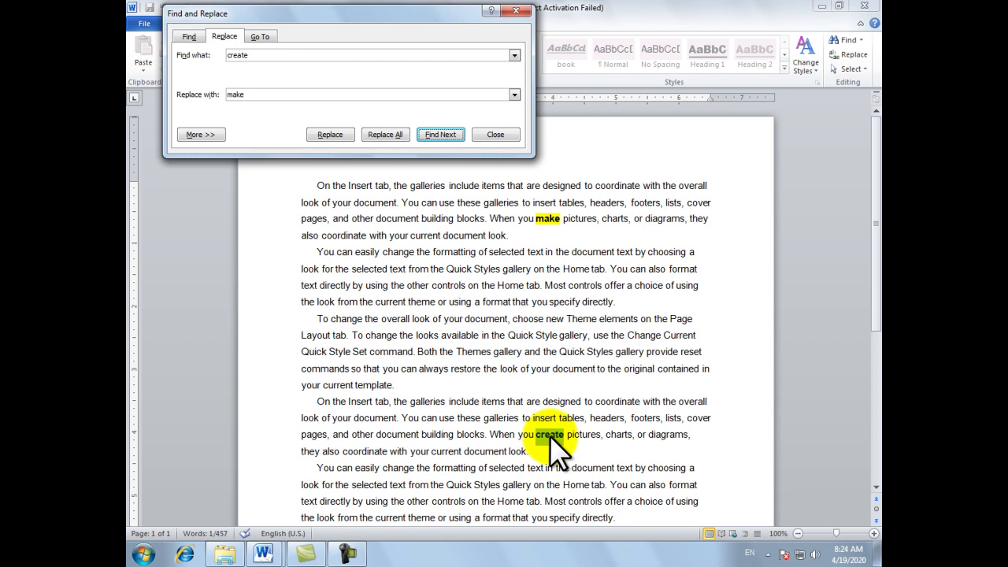
Step: Replace the next 'create' with 'make' and dismiss the search-finished message
click(432, 135)
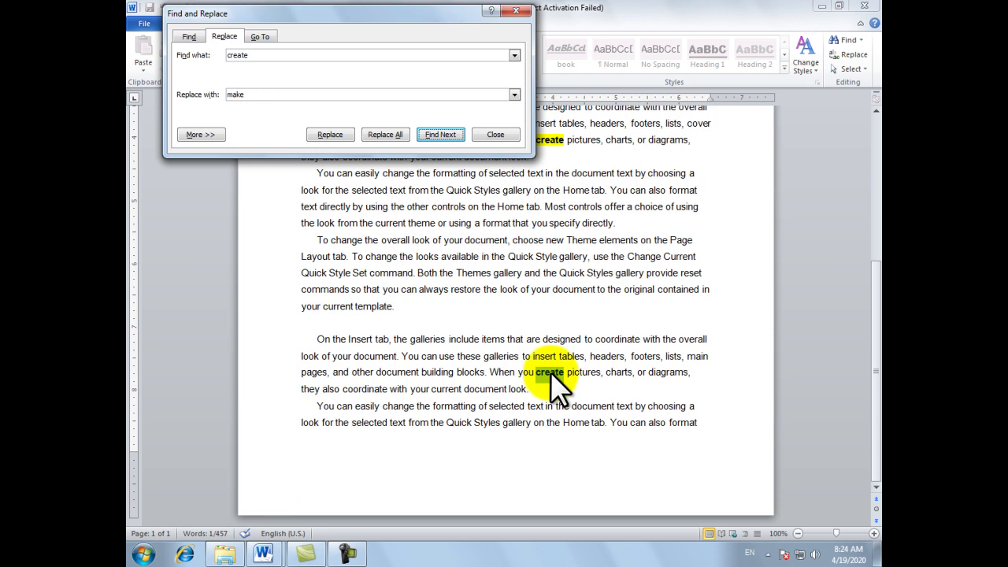
click(330, 135)
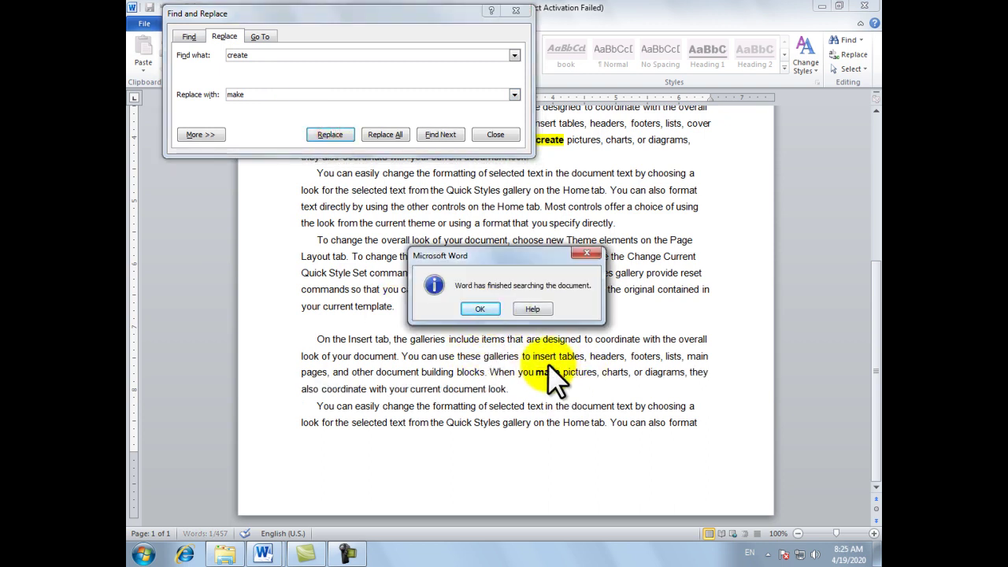
drag(462, 257, 457, 237)
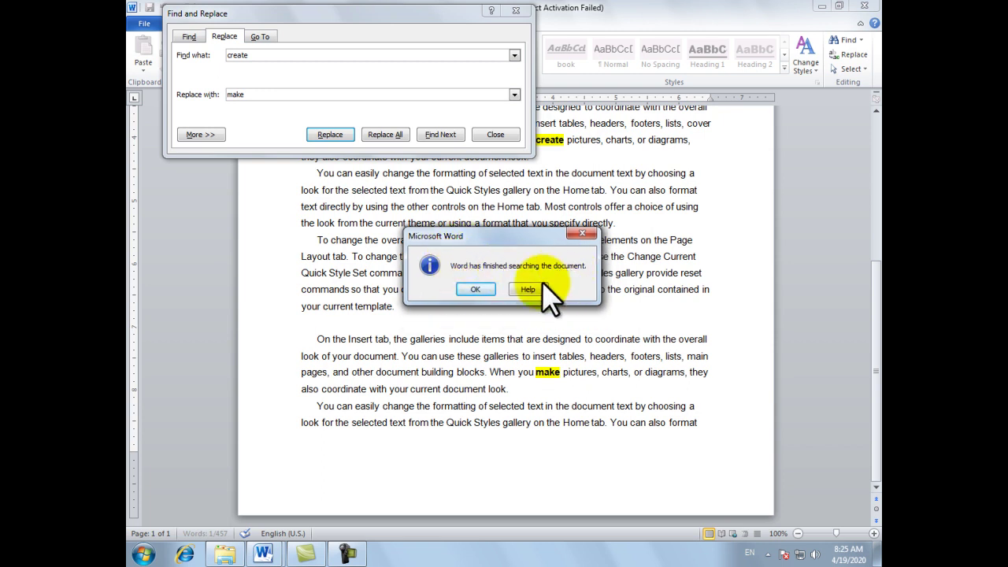
click(476, 289)
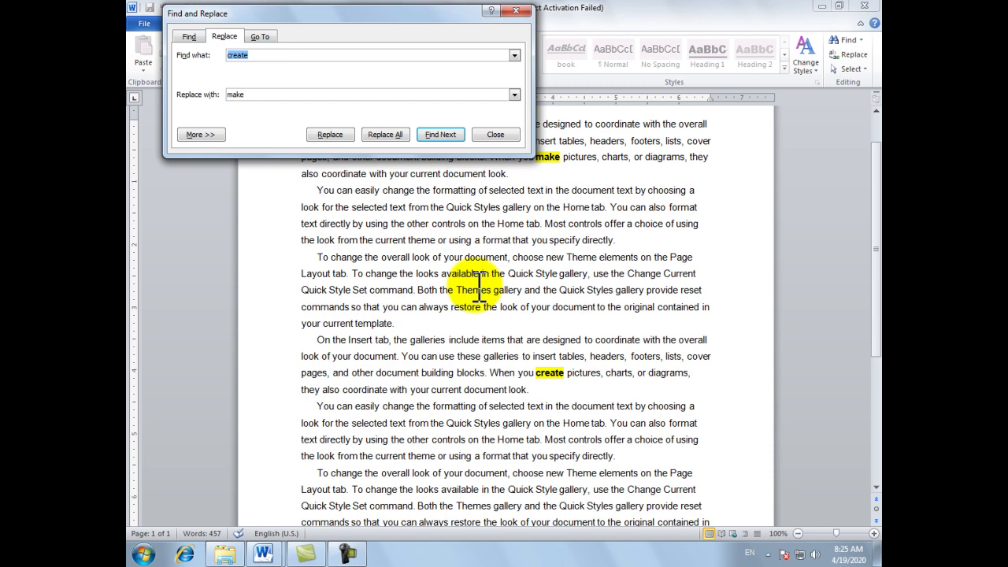
Step: Copy the bold yellow highlight from a highlighted 'create' to the plain 'create' near the end
click(516, 327)
scroll(526, 323, down, 2)
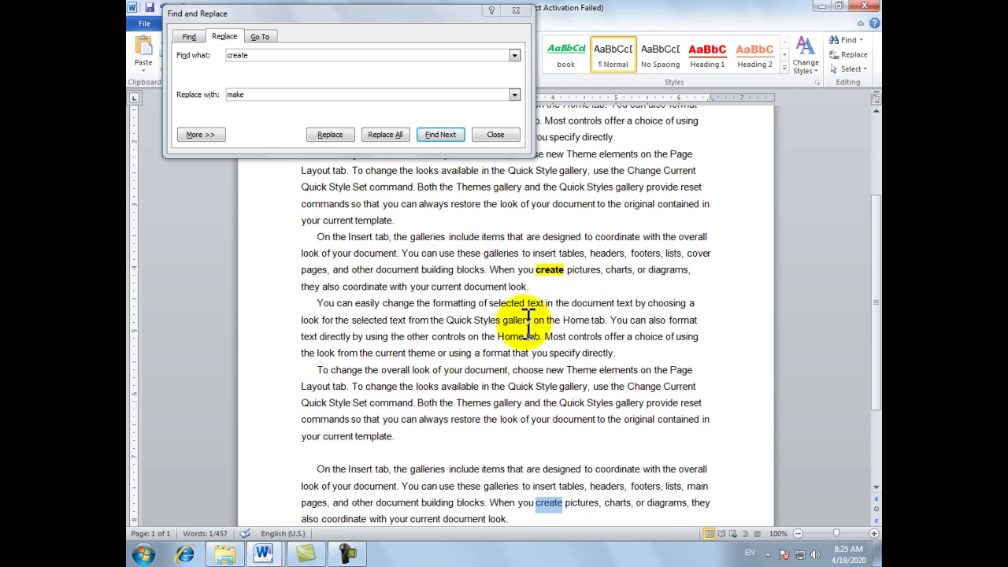
click(549, 279)
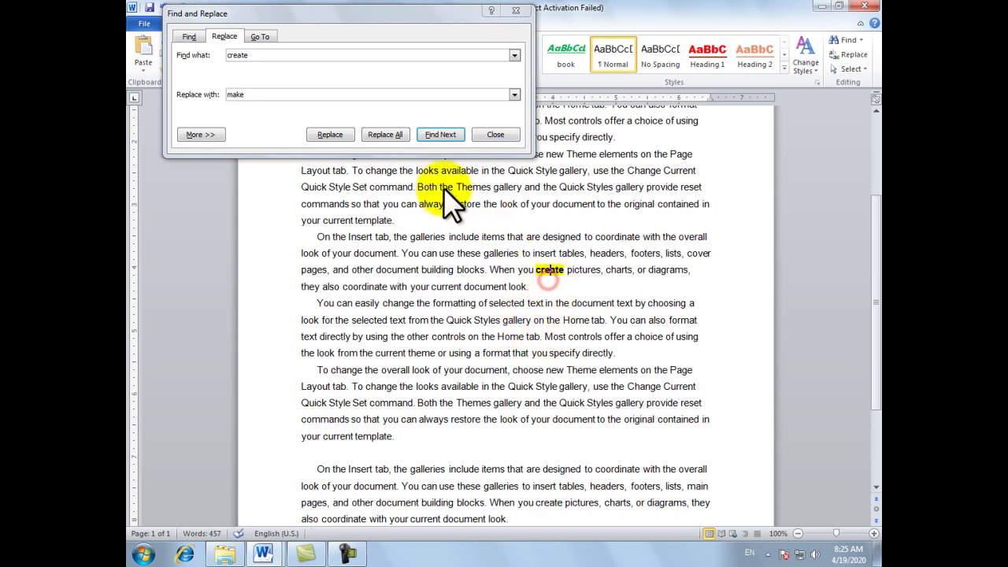
drag(282, 16, 387, 18)
click(552, 269)
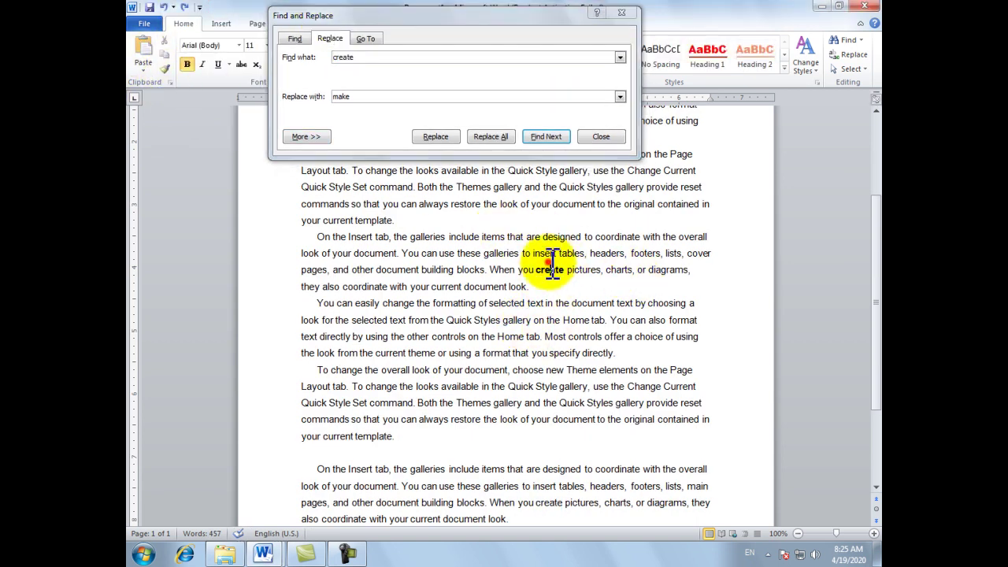
click(166, 69)
scroll(536, 473, down, 1)
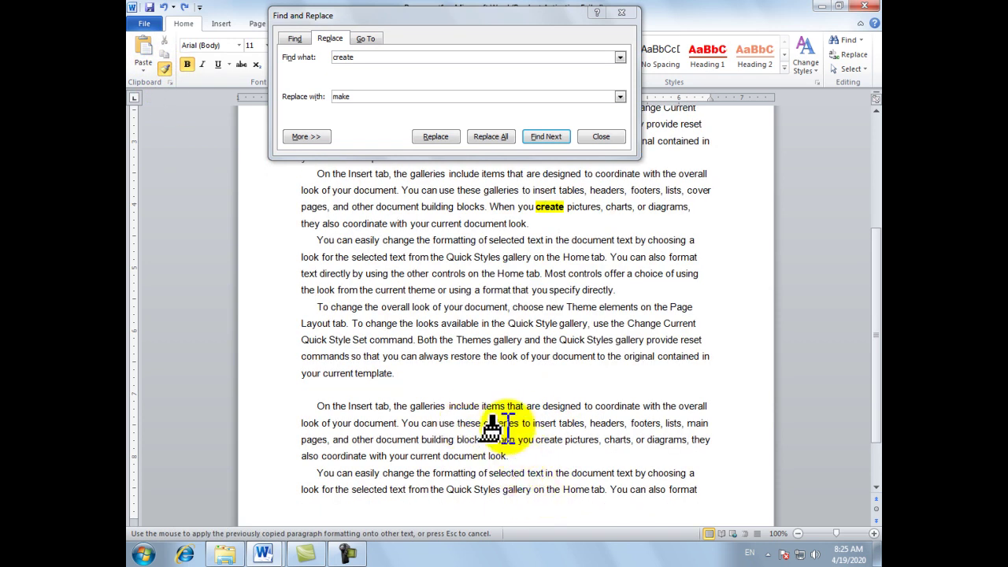
click(558, 440)
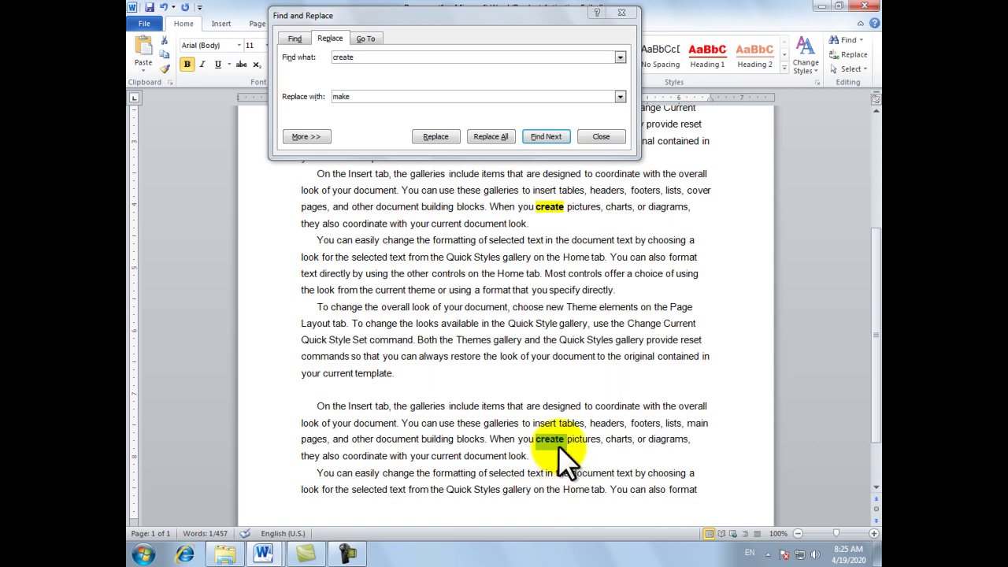
Step: Scroll through Document1 to review the occurrences and return the Find and Replace window to the top
drag(494, 14, 352, 142)
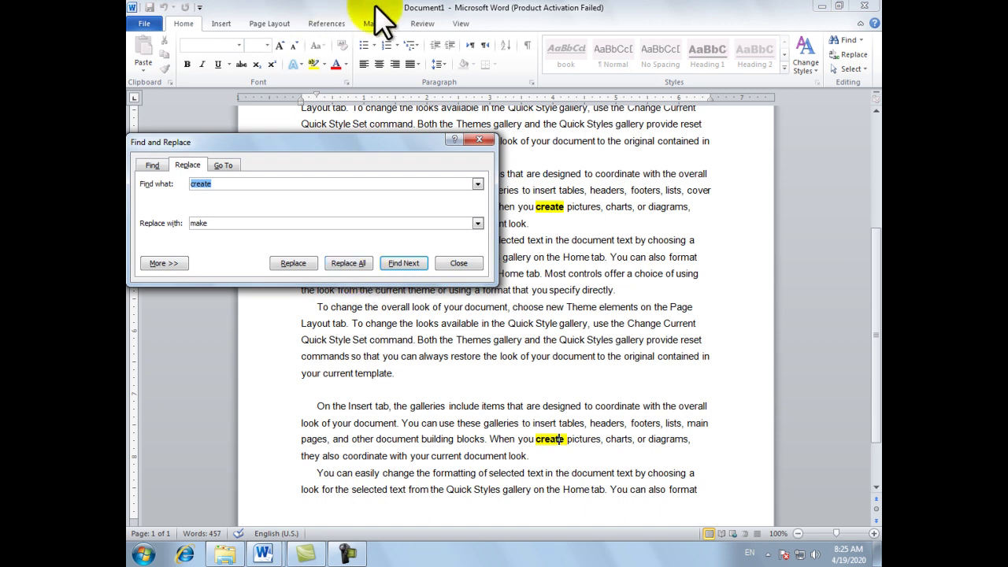
click(559, 221)
scroll(579, 181, up, 3)
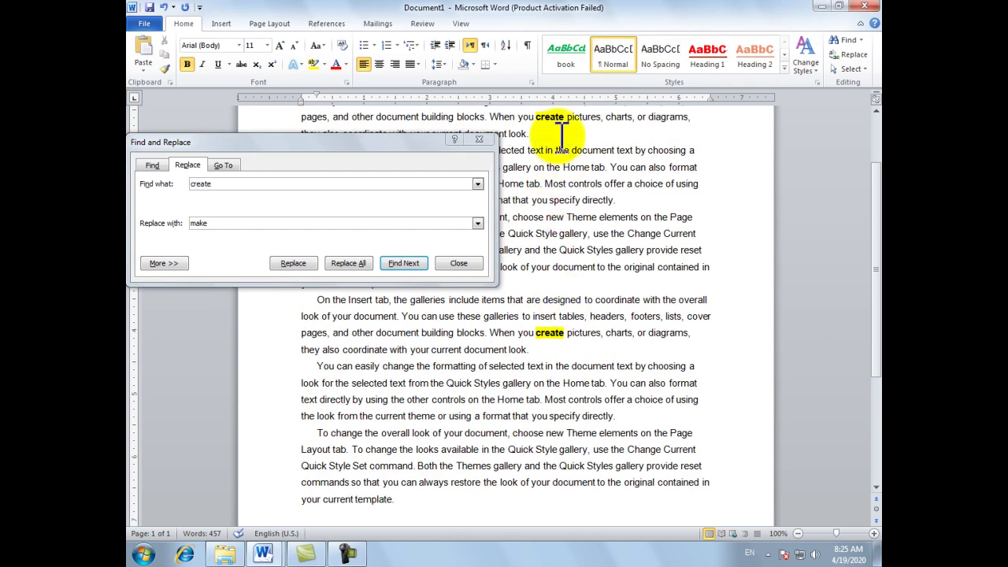
scroll(561, 248, down, 2)
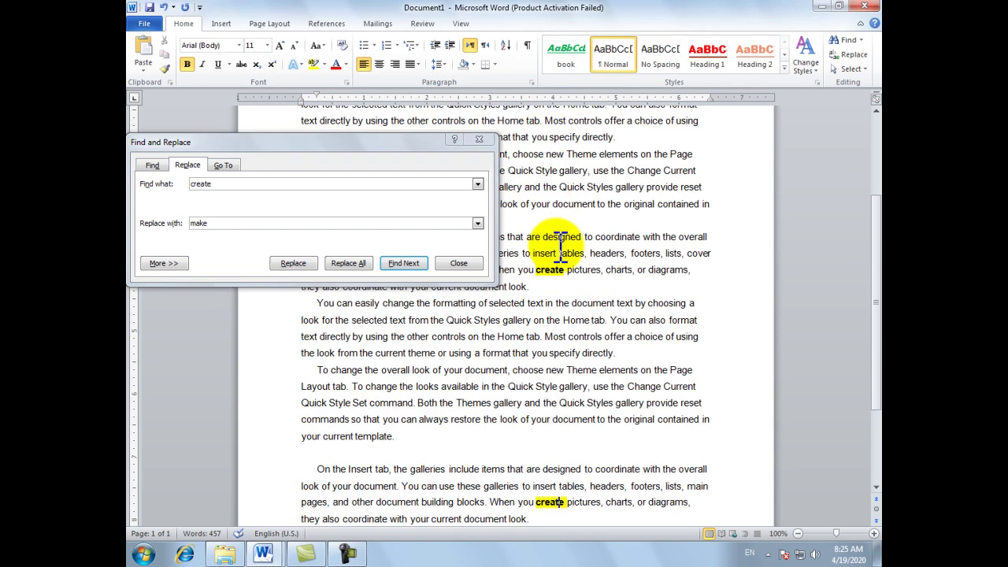
scroll(561, 292, down, 5)
scroll(561, 309, down, 5)
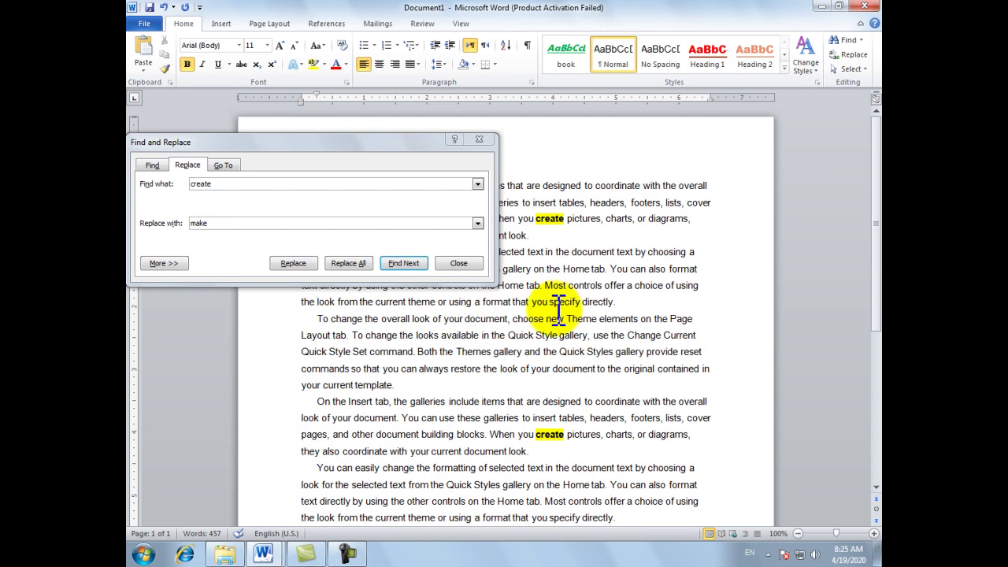
drag(340, 142, 373, 9)
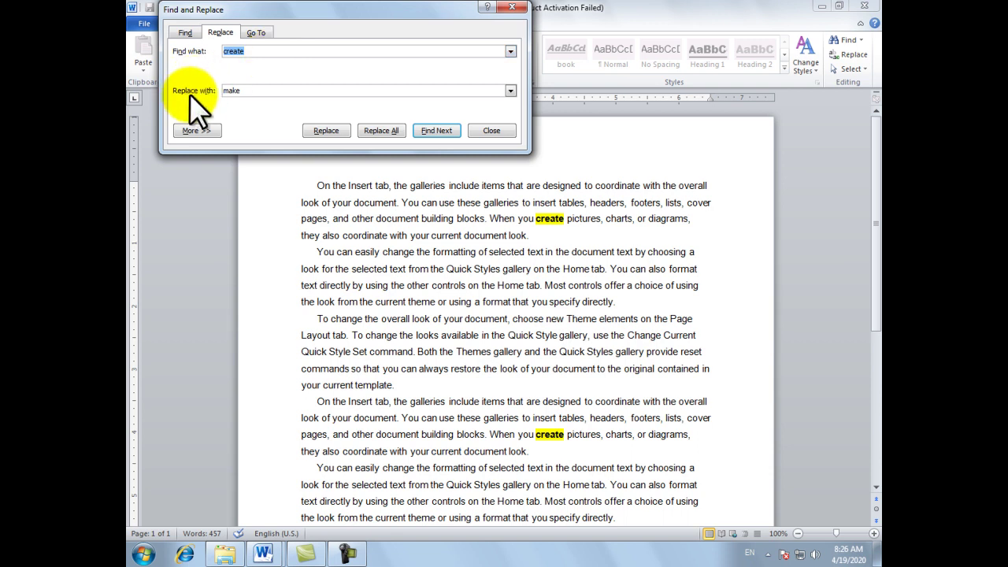
Step: Replace all 3 occurrences of 'create' with 'make' and dismiss the count message
drag(256, 90, 210, 90)
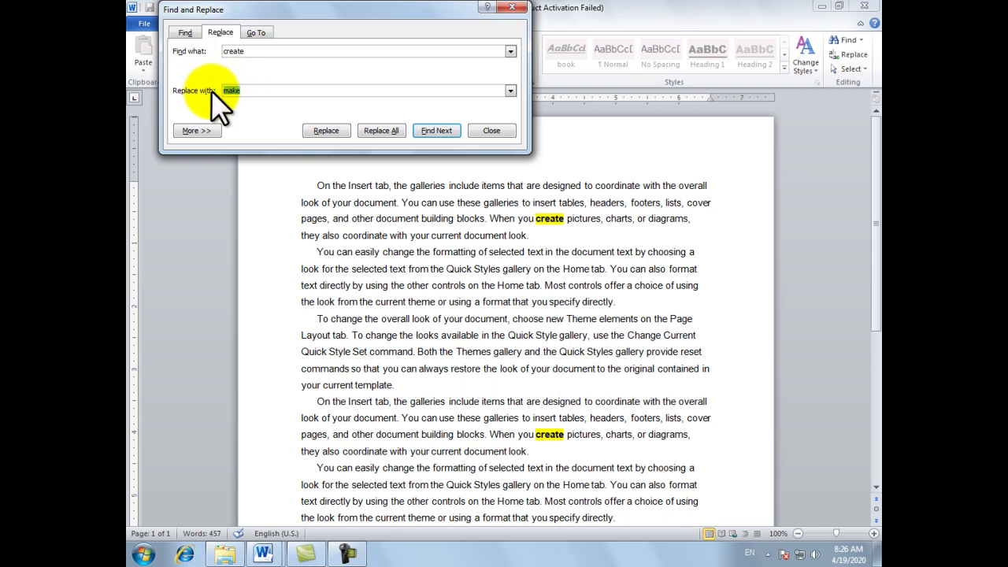
click(381, 131)
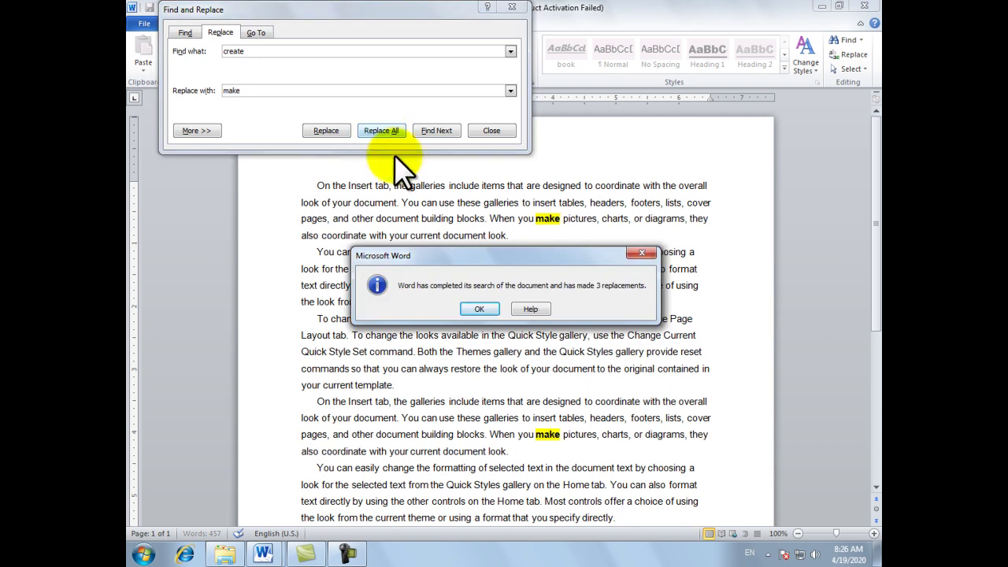
mouse_move(511, 260)
mouse_down()
mouse_move(486, 224)
mouse_move(360, 196)
mouse_up()
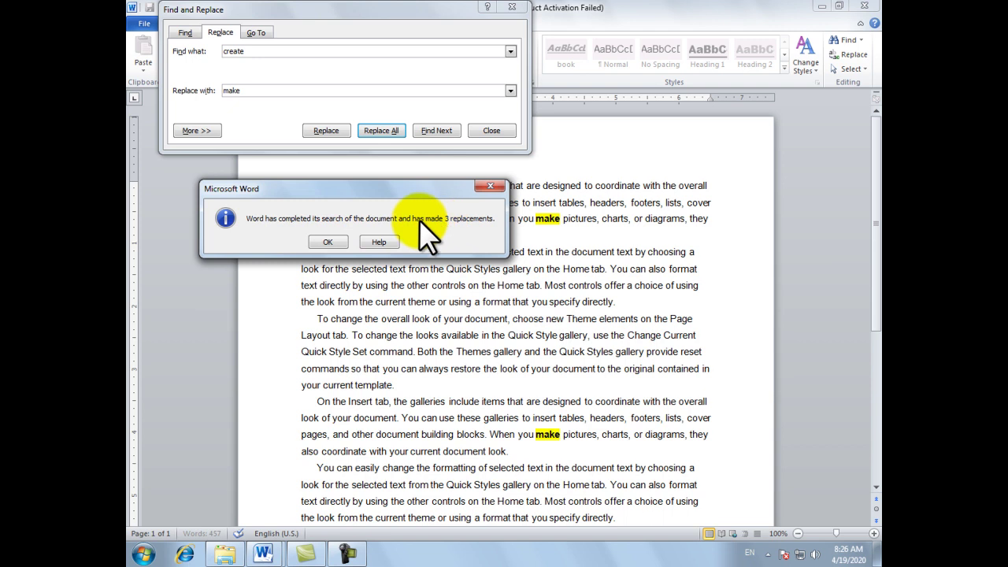
click(328, 242)
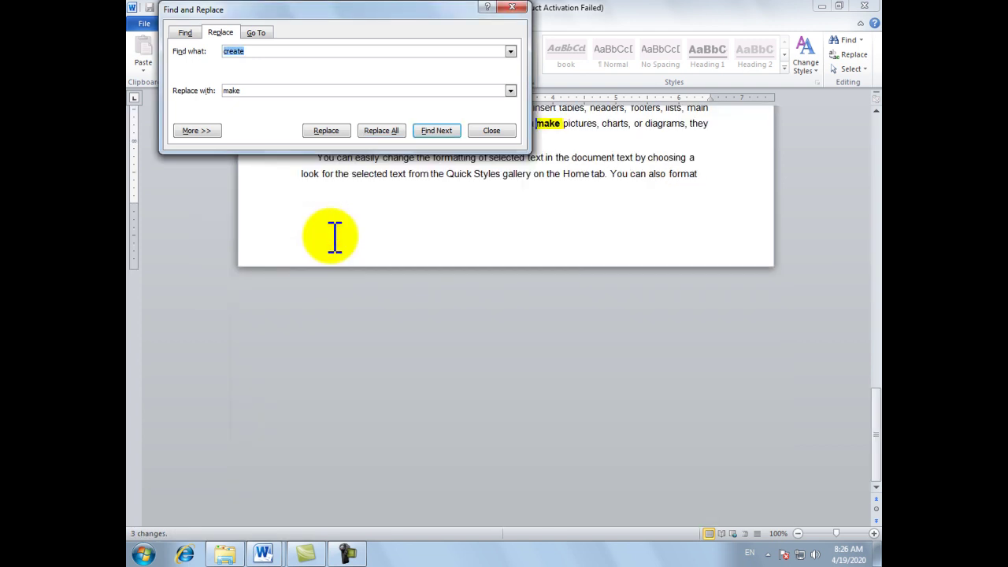
Step: Scroll back to the top of Document1 and close the Find and Replace dialog
click(545, 205)
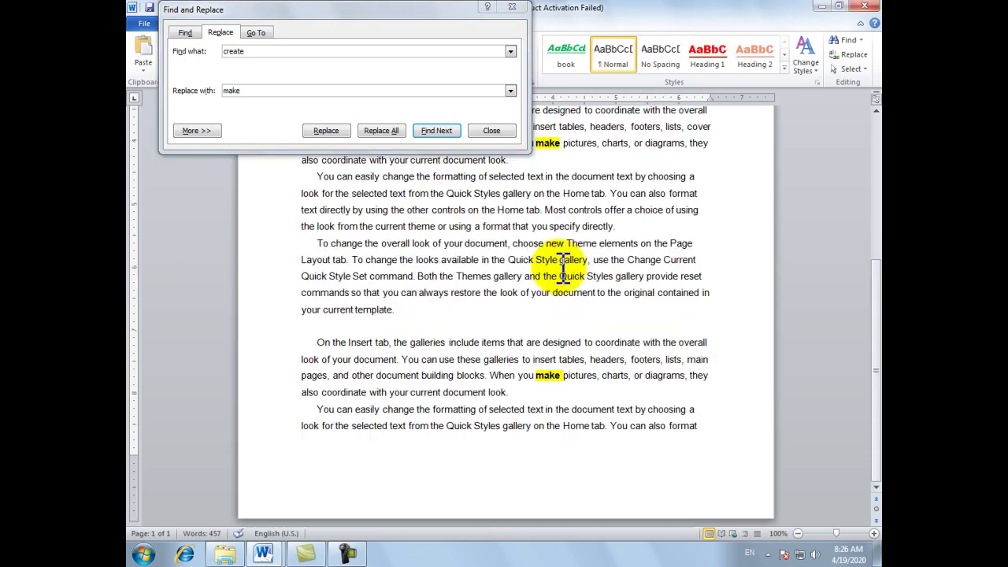
scroll(563, 268, up, 2)
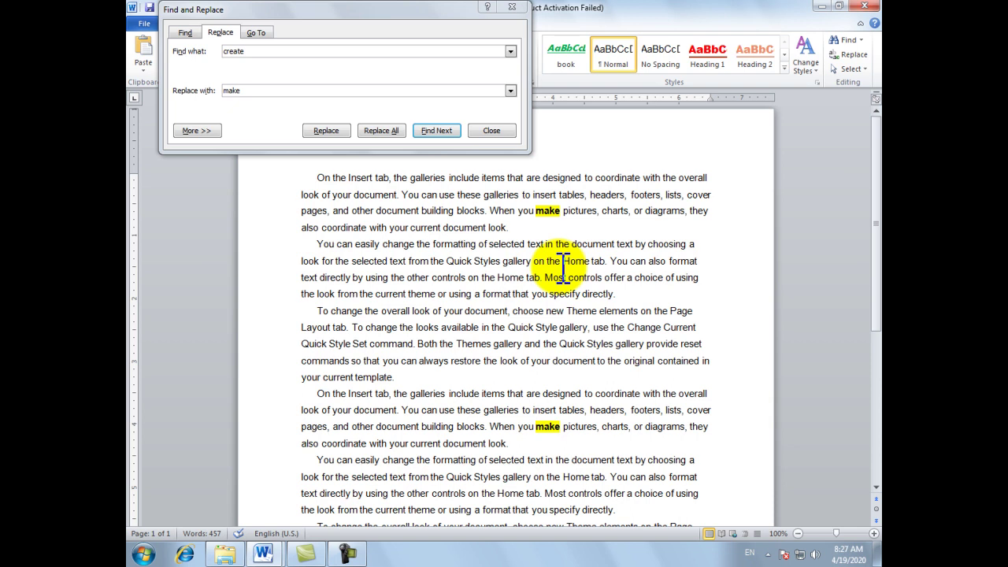
click(490, 130)
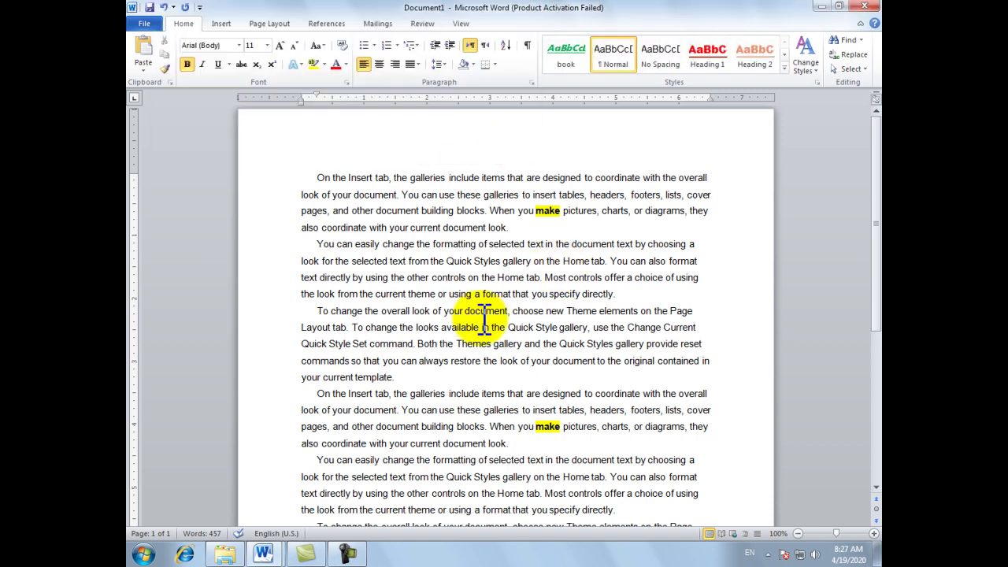